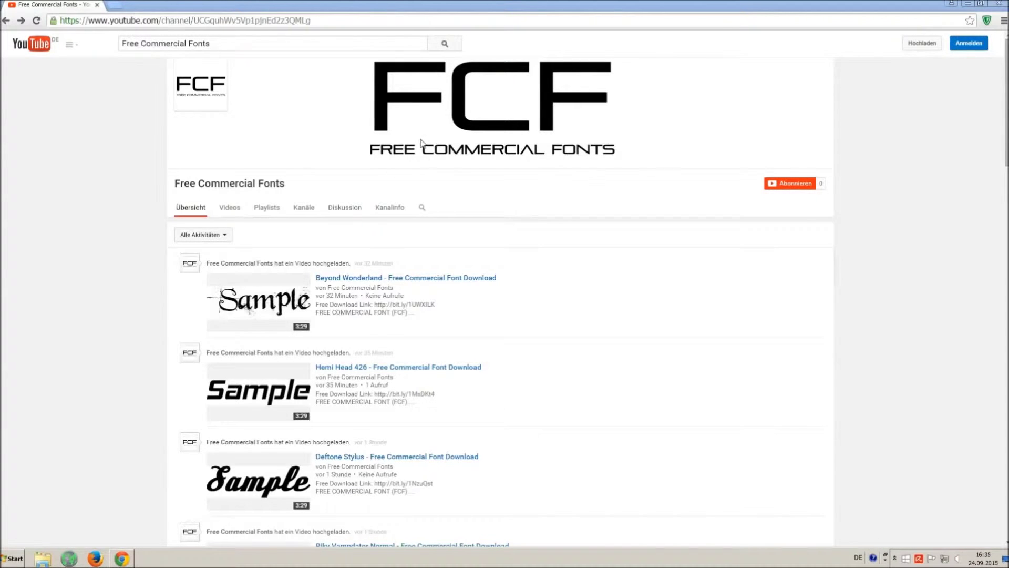
From the Free Commercial Fonts results, start the Riky Vampdator Normal video and pause it.
left_click_drag(280, 45, 120, 38)
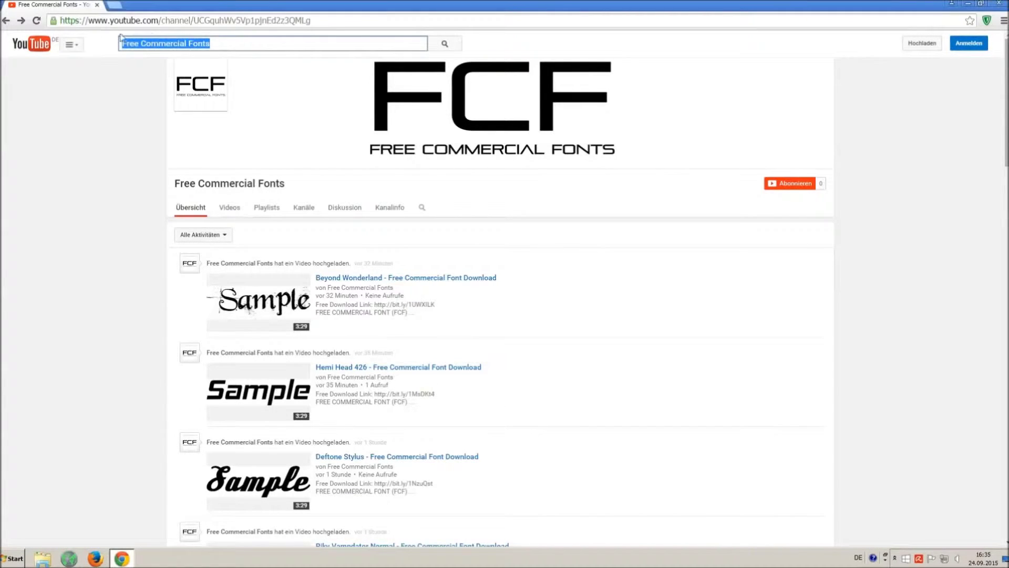
left_click(255, 44)
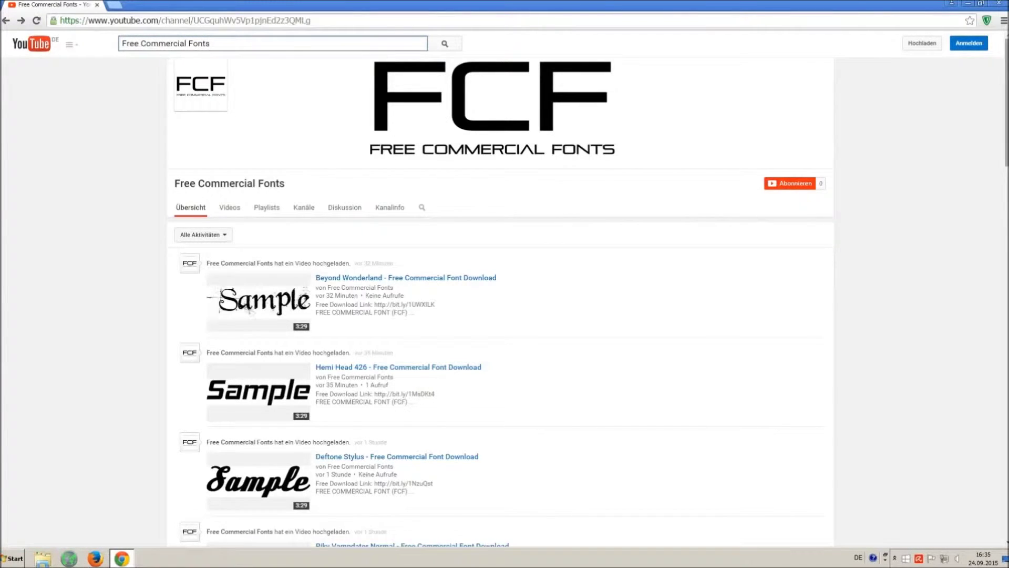
scroll(1007, 103, "down", 1)
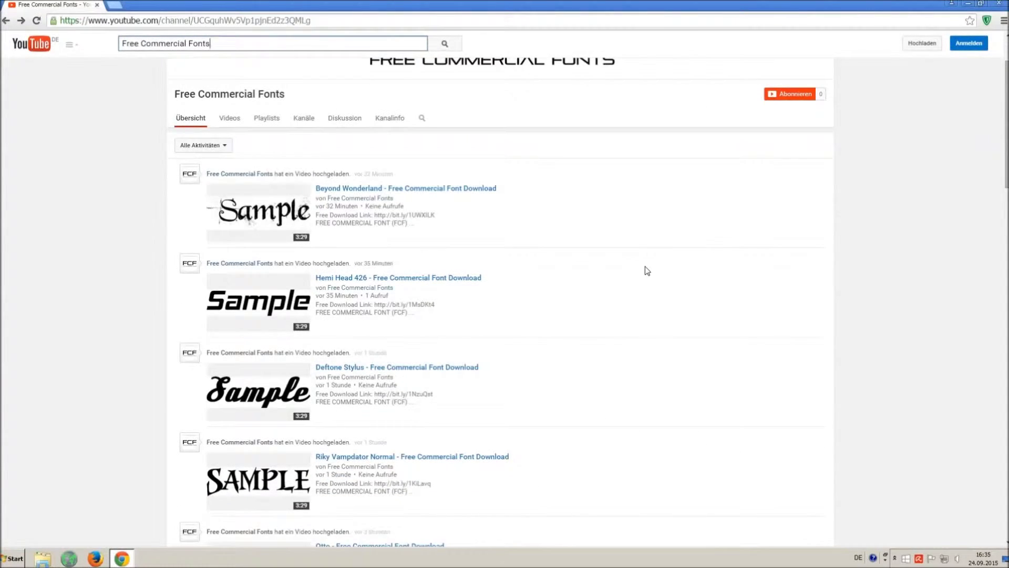
scroll(645, 271, "down", 1)
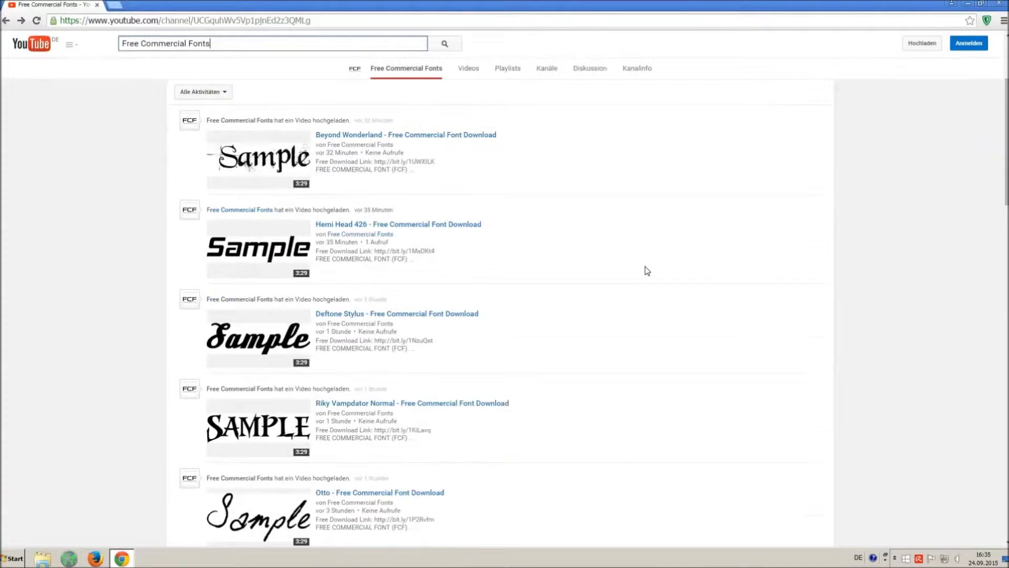
left_click(347, 406)
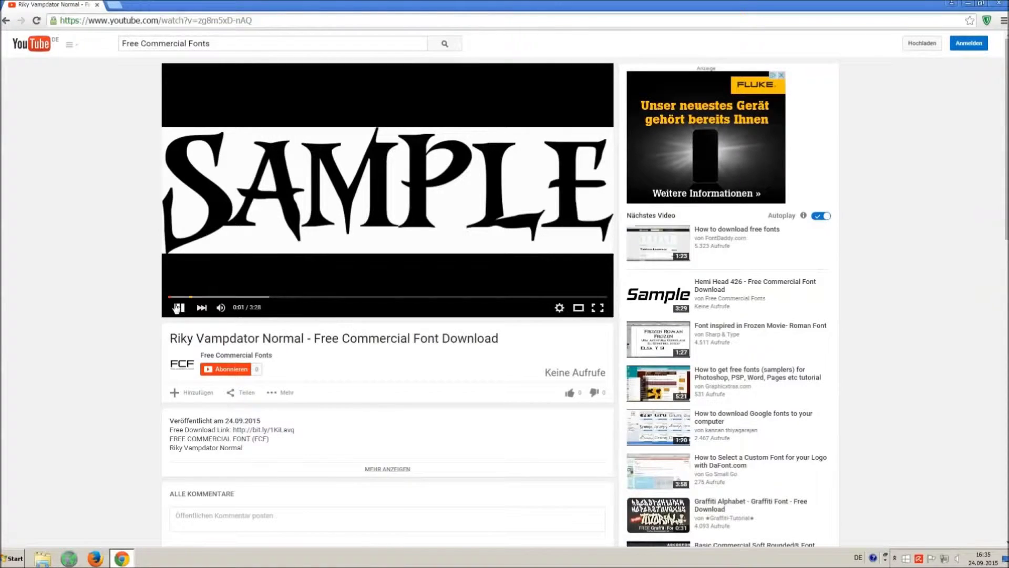
left_click(179, 308)
Expand the video description and review the license note with its download link.
left_click(379, 470)
scroll(370, 465, "down", 1)
scroll(350, 450, "down", 1)
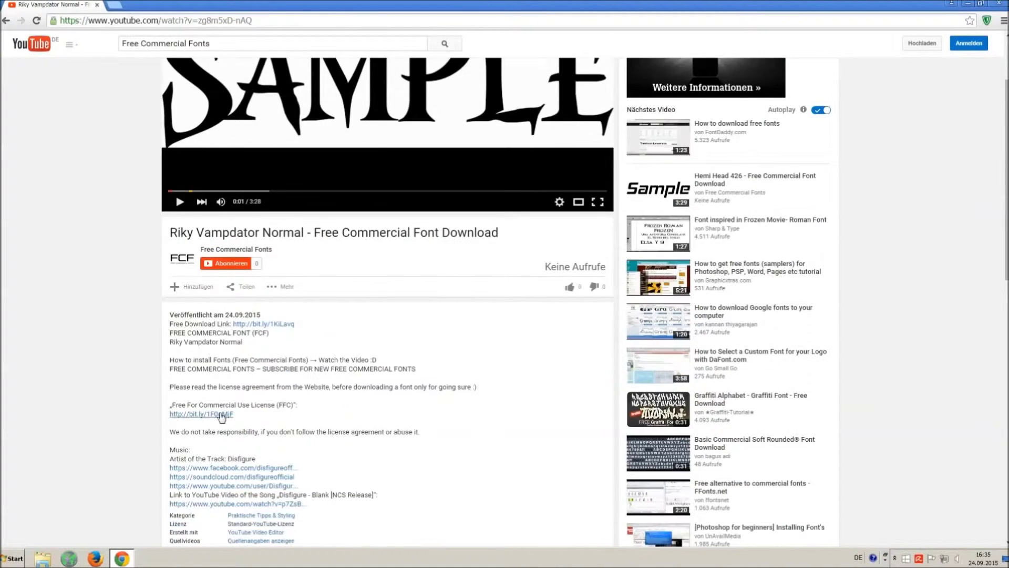
left_click_drag(170, 391, 246, 411)
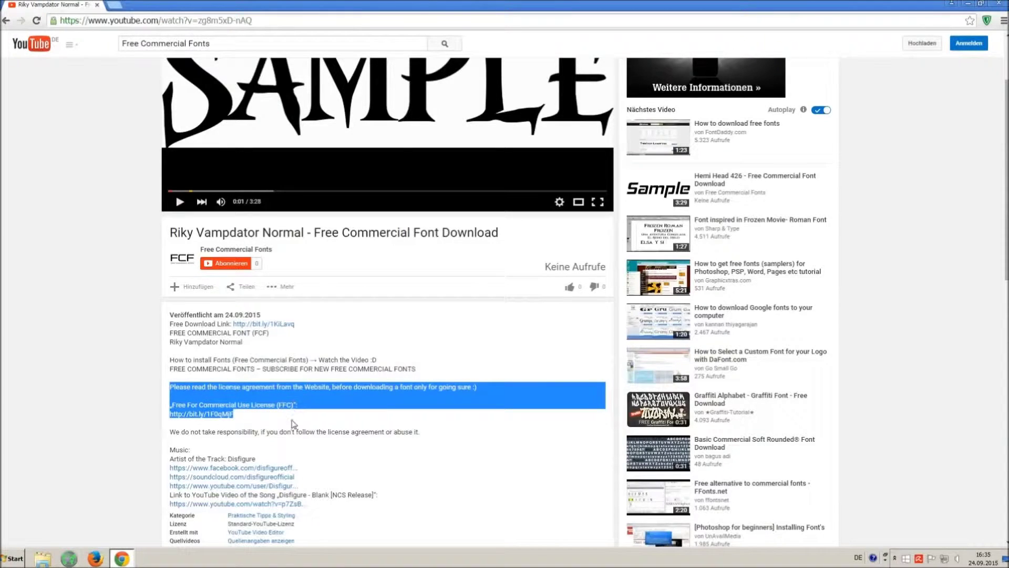
left_click(291, 426)
scroll(292, 427, "up", 2)
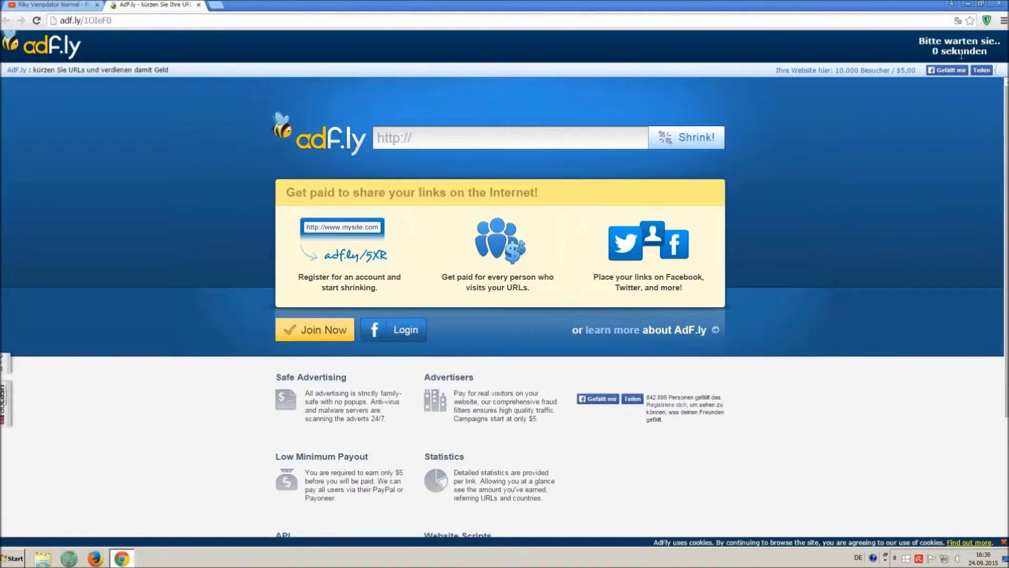
Skip both AdF.ly ad pages to reach the Riky Vampdator Normal page on 1001fonts.
left_click(947, 47)
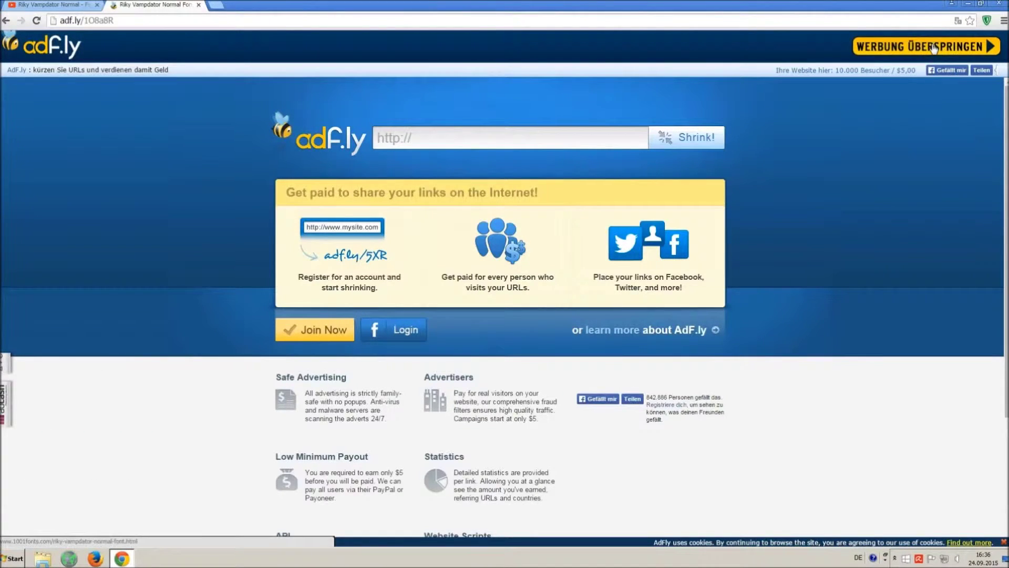
left_click(933, 48)
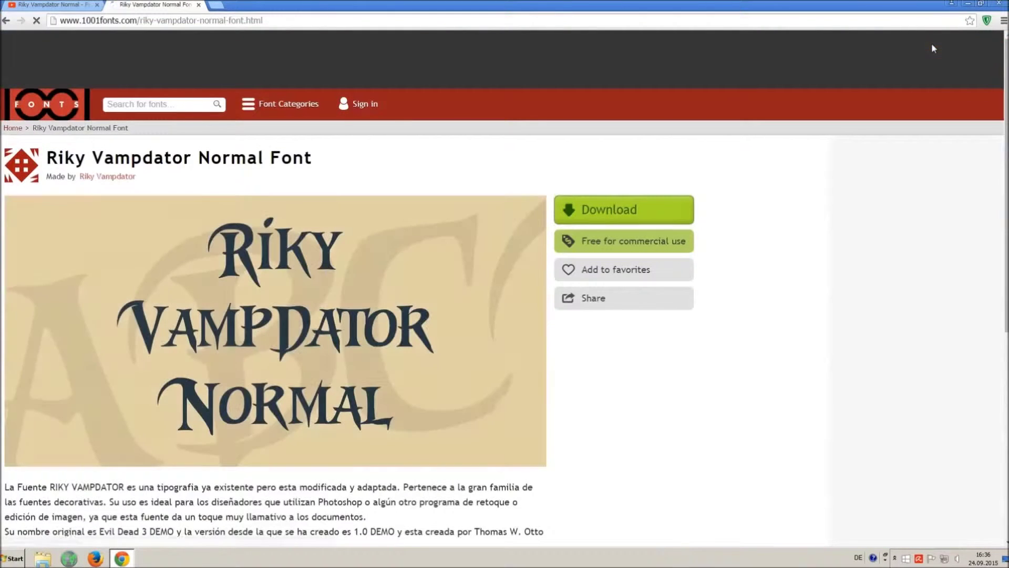
Download the Riky Vampdator Normal font from 1001fonts as a TTF file.
left_click_drag(45, 158, 366, 160)
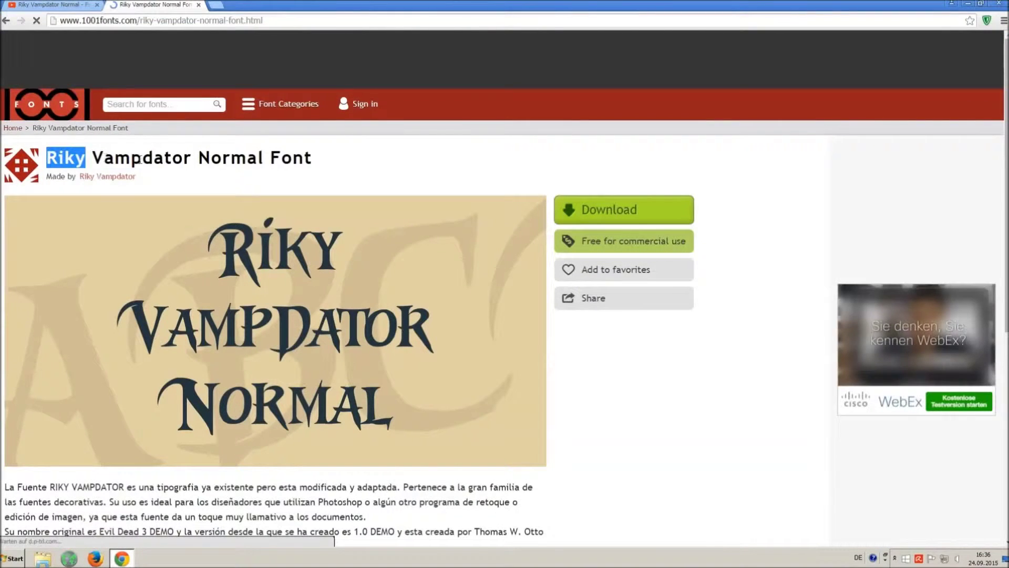
left_click(380, 167)
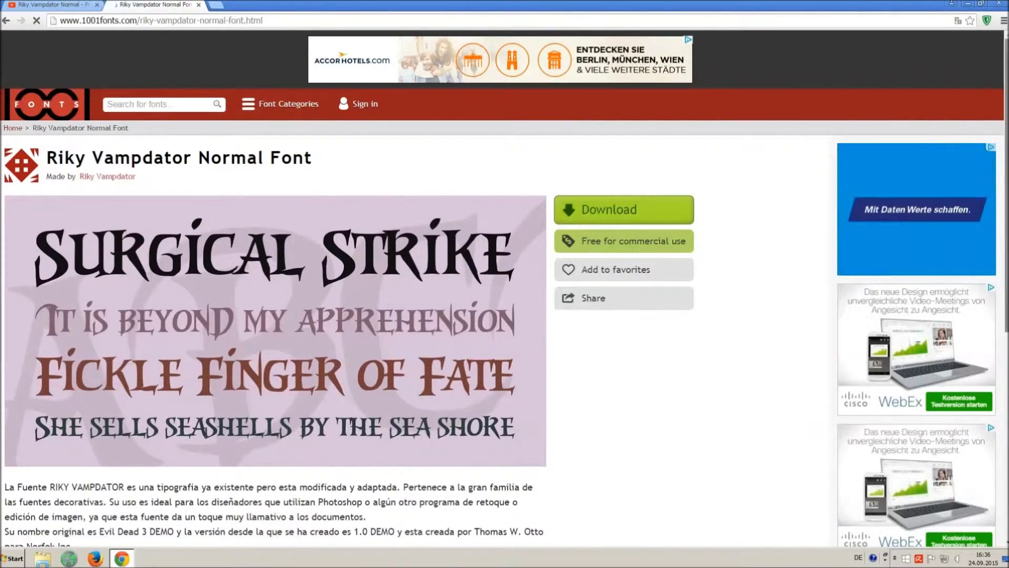
scroll(594, 221, "down", 3)
scroll(505, 284, "down", 3)
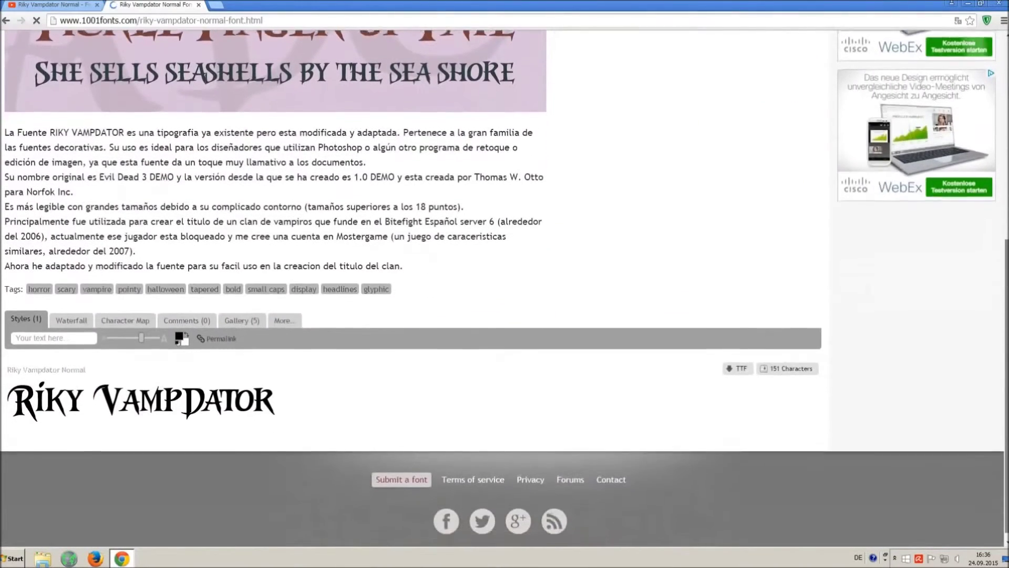
left_click(738, 366)
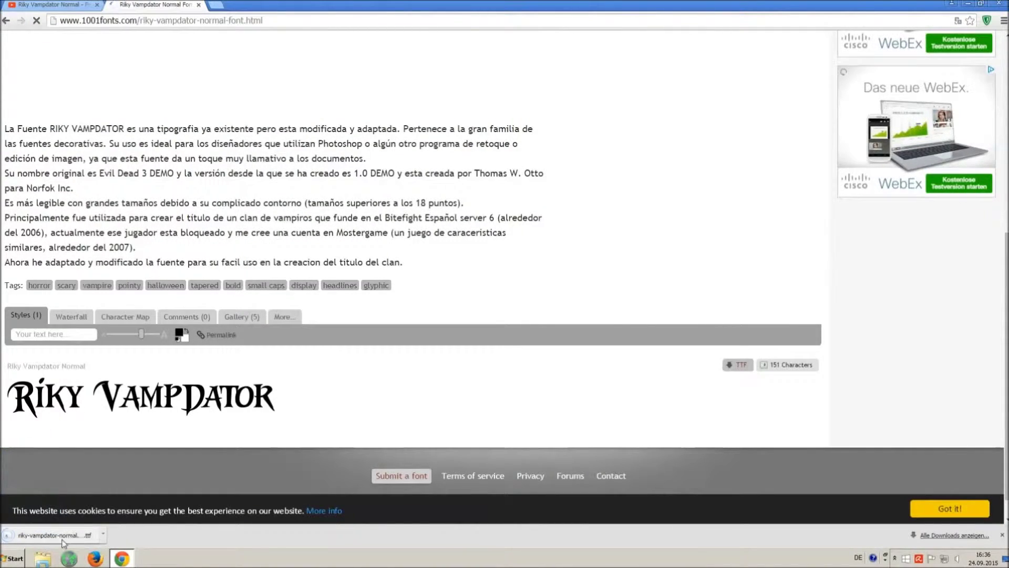
Reach the Schriftarten folder via Start > Systemsteuerung and a search for 'font'.
left_click(6, 558)
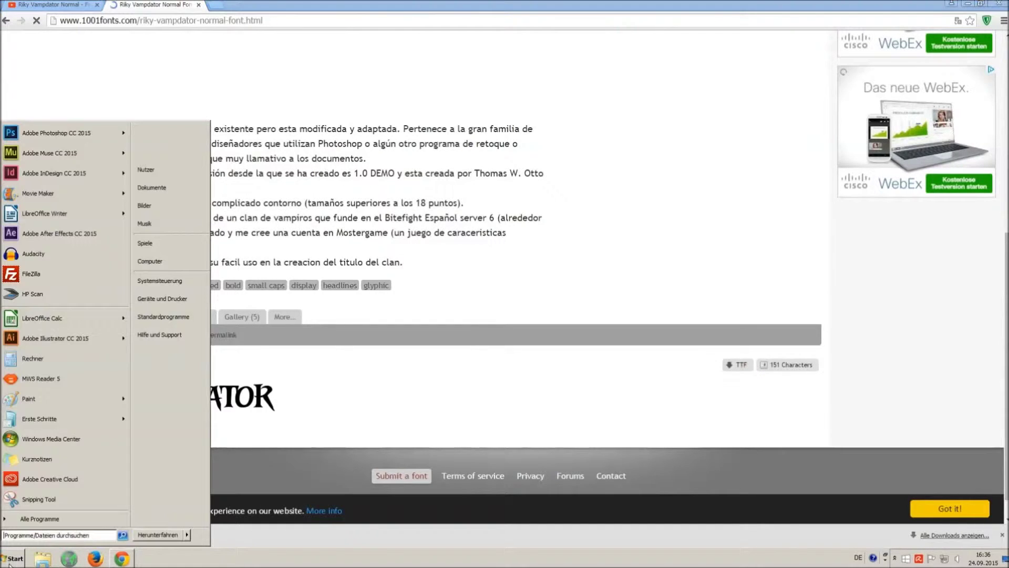
left_click(158, 281)
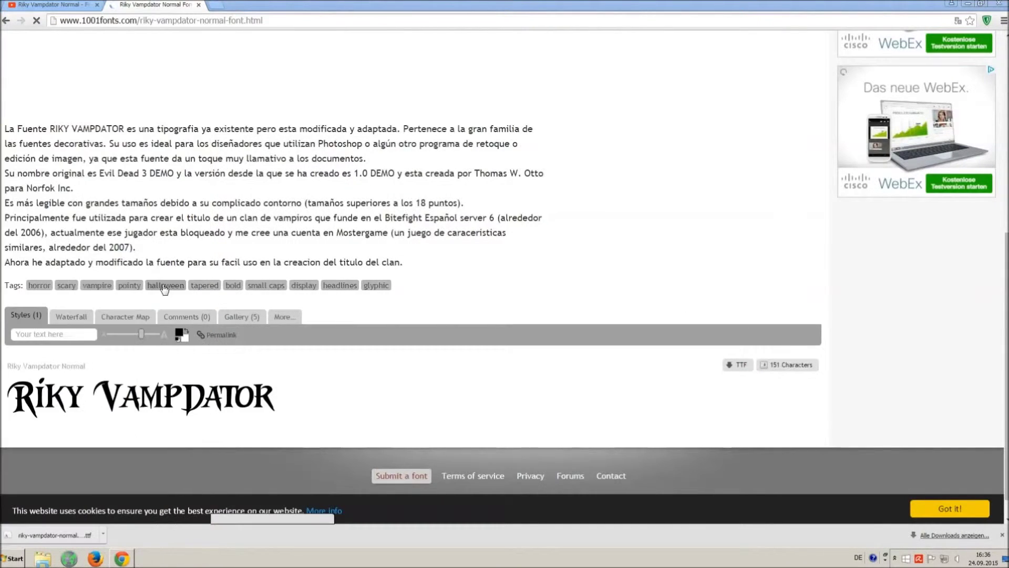
left_click(815, 142)
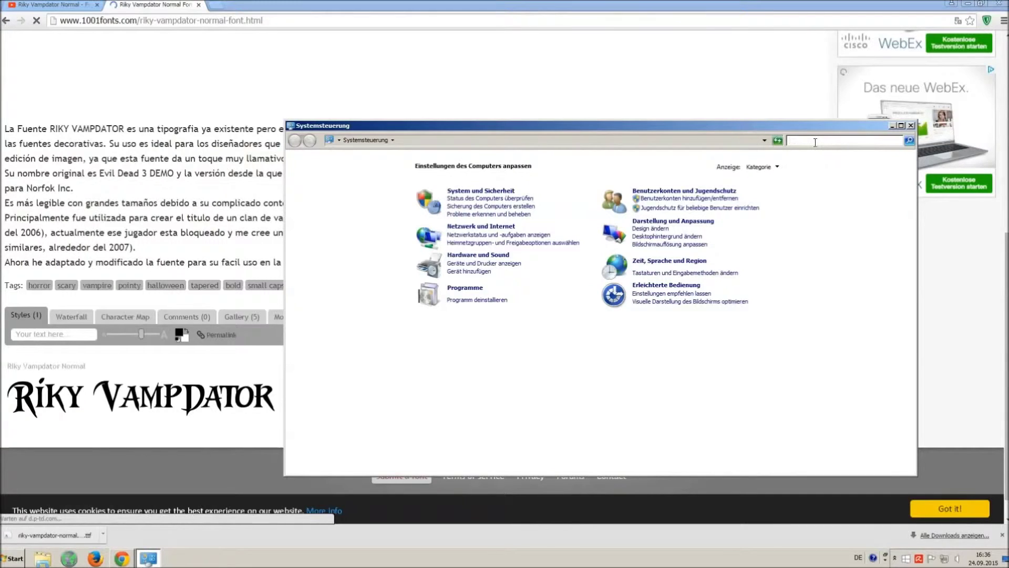
type("font")
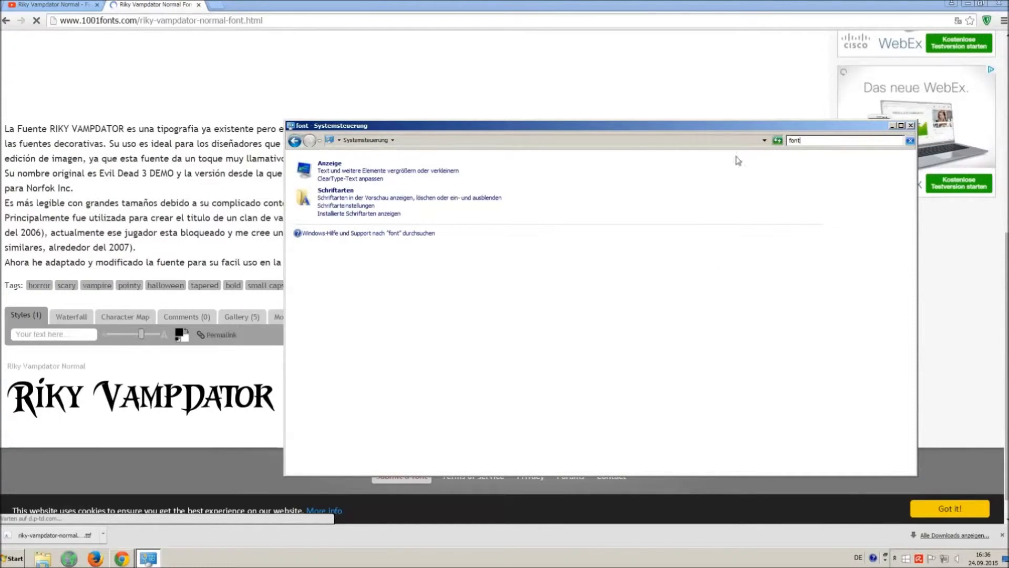
left_click(341, 194)
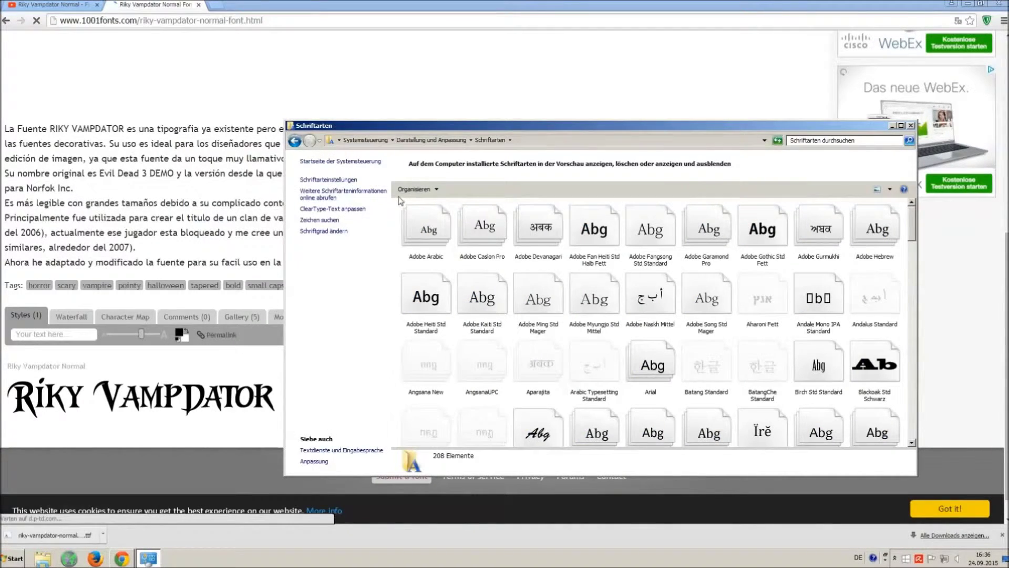
mouse_move(408, 205)
left_mouse_down()
mouse_move(719, 305)
mouse_move(512, 201)
left_mouse_up()
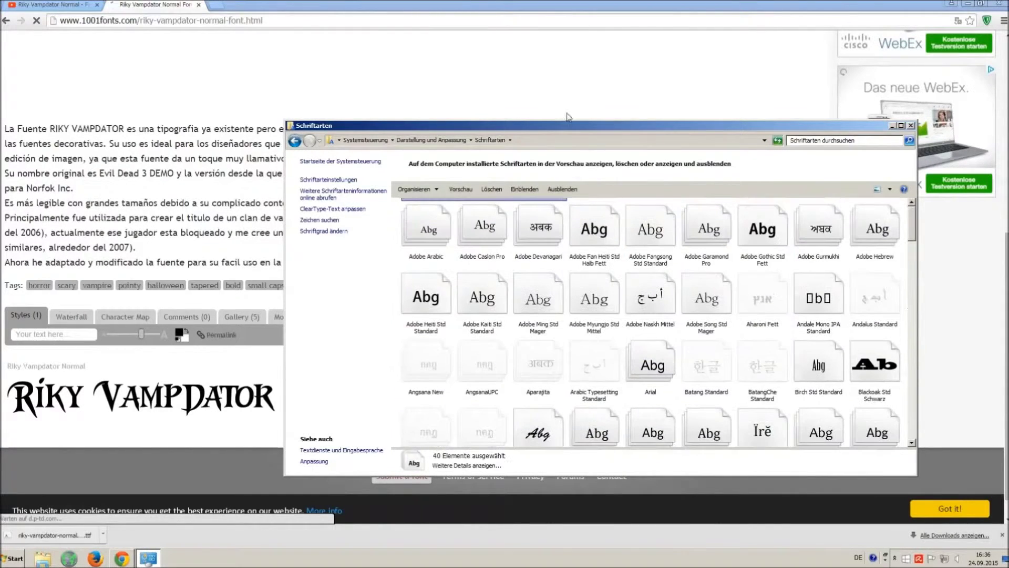
left_click(16, 559)
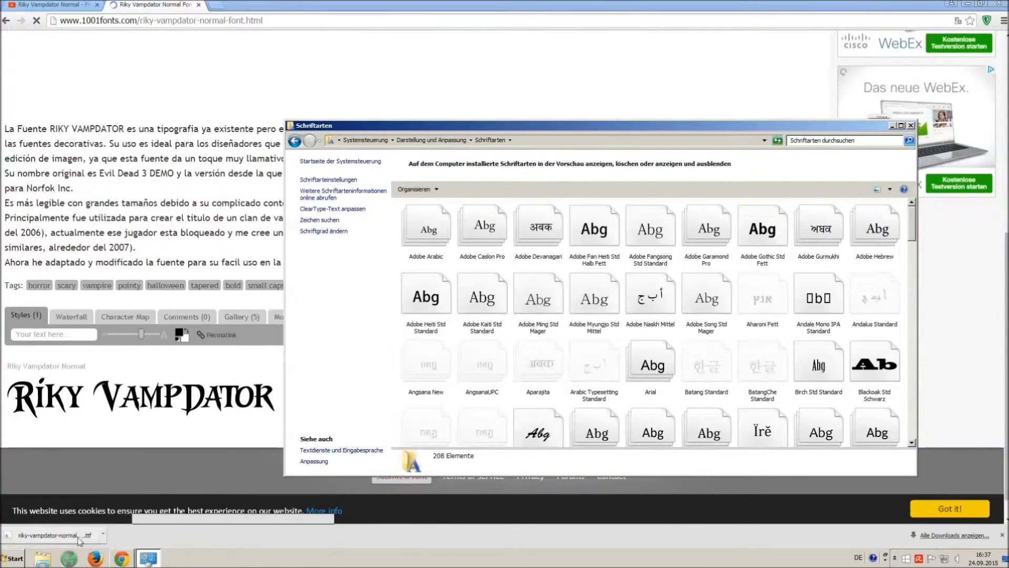
left_click(15, 559)
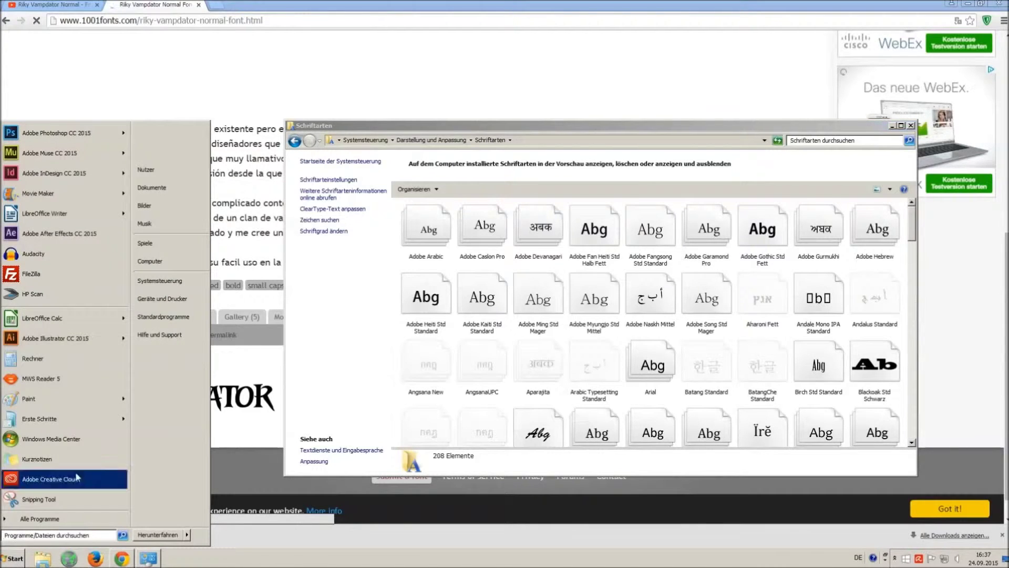
left_click(186, 263)
Drag the downloaded .ttf from Downloads into the Fonts folder to install it, then close Downloads.
left_click(145, 280)
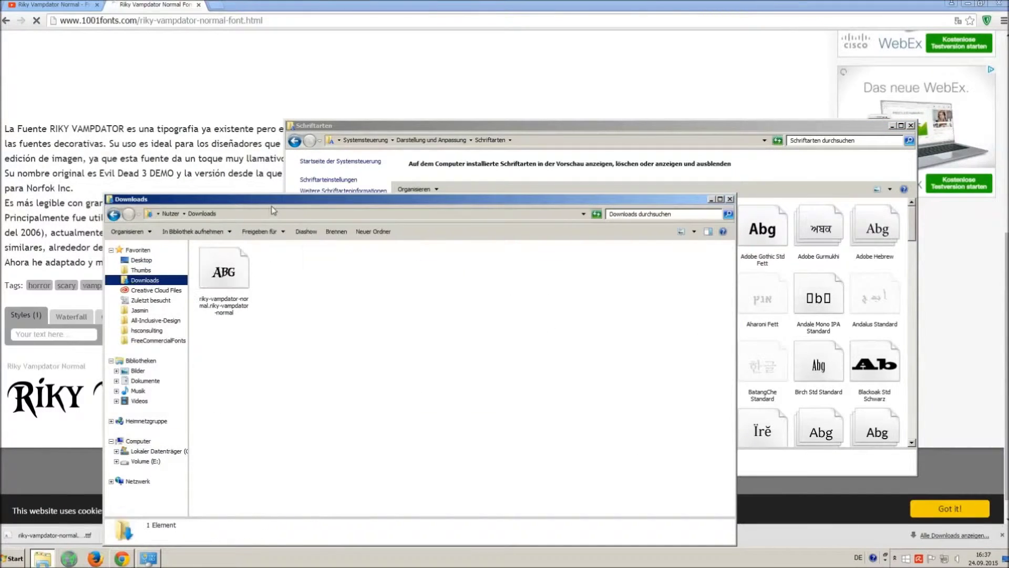
left_click_drag(273, 204, 256, 351)
mouse_move(228, 426)
left_mouse_down()
mouse_move(312, 361)
mouse_move(513, 276)
left_mouse_up()
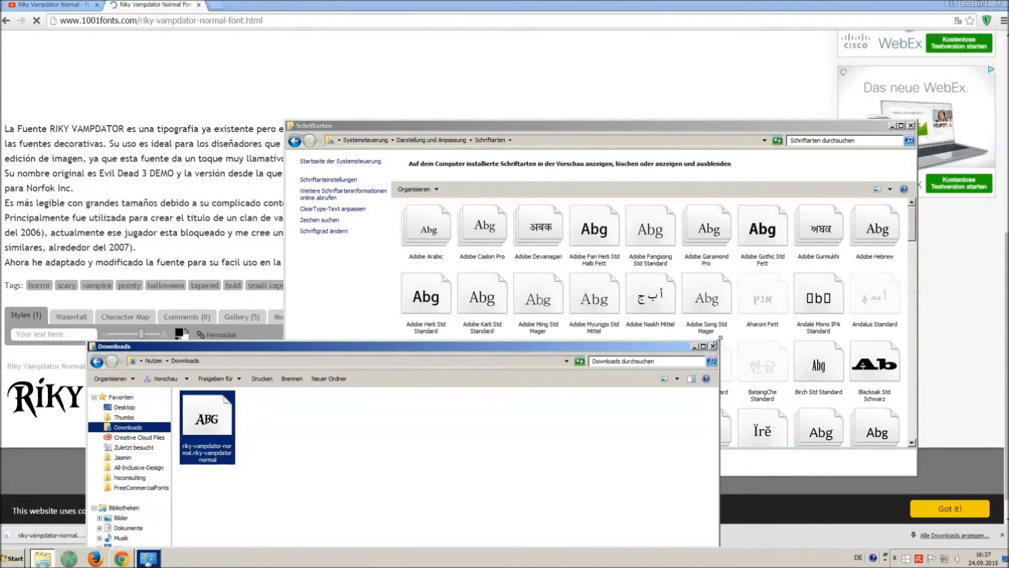
left_click(714, 346)
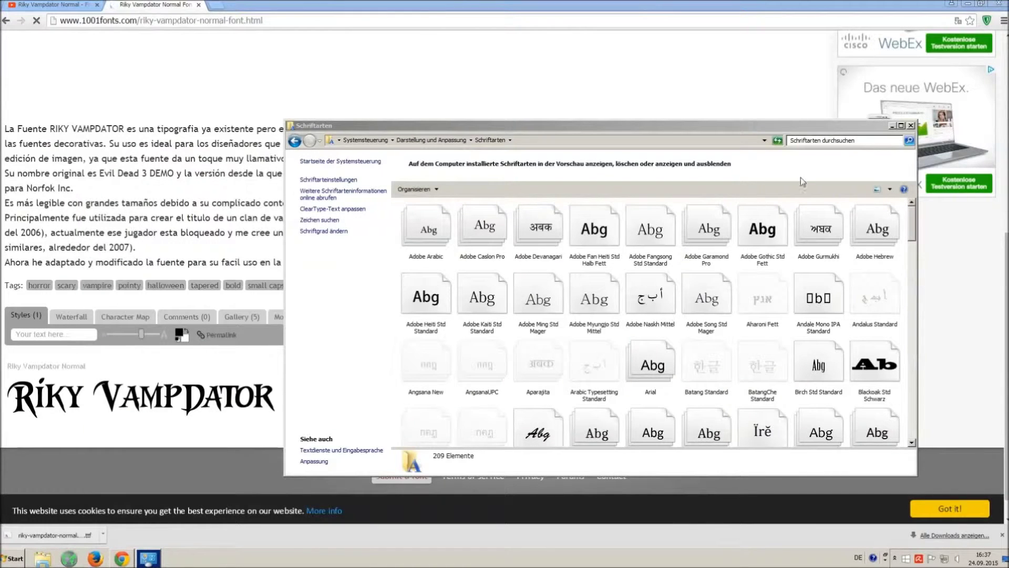
Close the Fonts folder, the 1001fonts tab and the Chrome window, leaving the desktop.
left_click(911, 126)
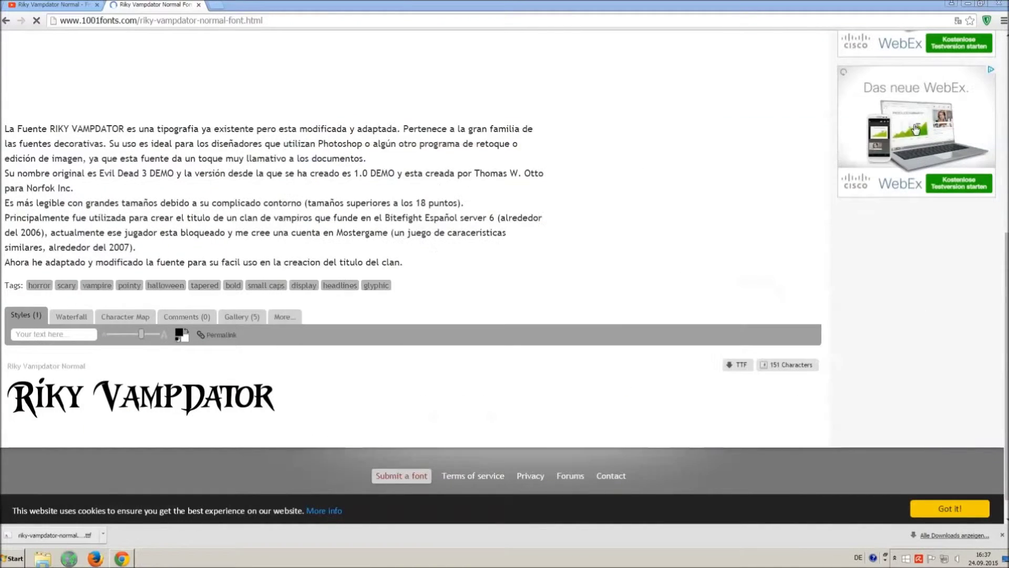
left_click(198, 5)
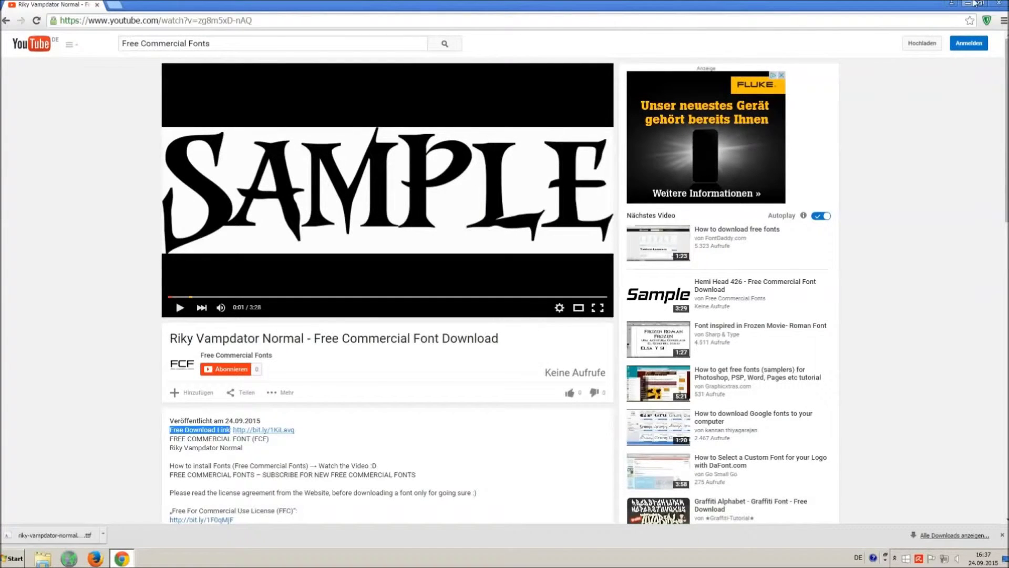
left_click(996, 3)
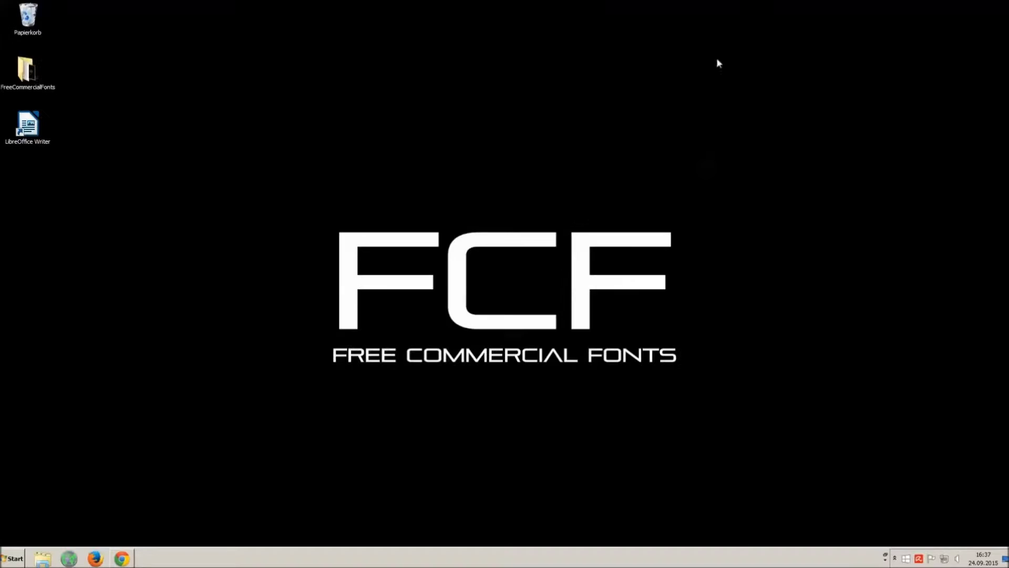
Launch LibreOffice Writer from its desktop shortcut to get a blank document.
double_click(25, 123)
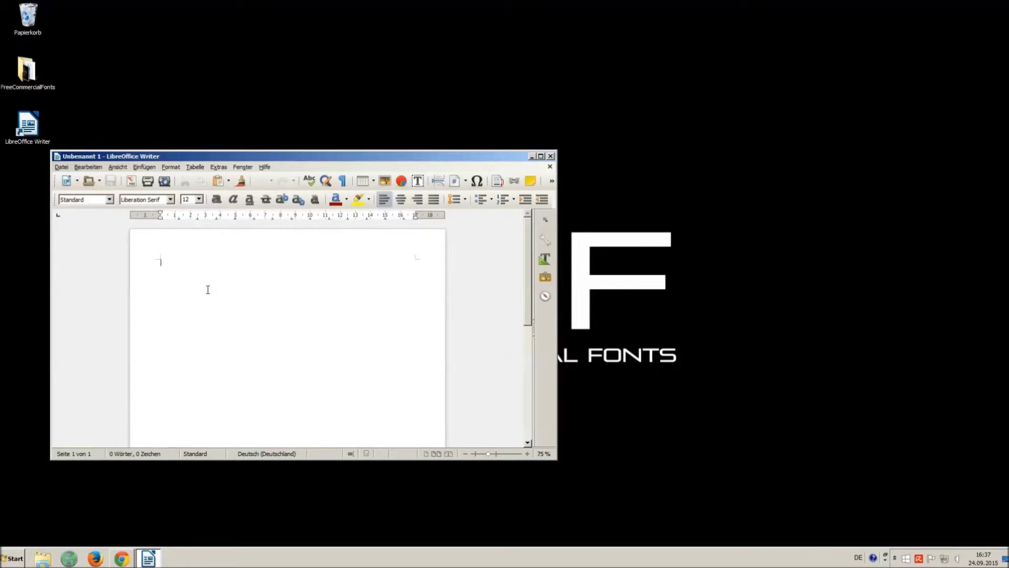
type("do")
type("CE IS SO ANNOYING")
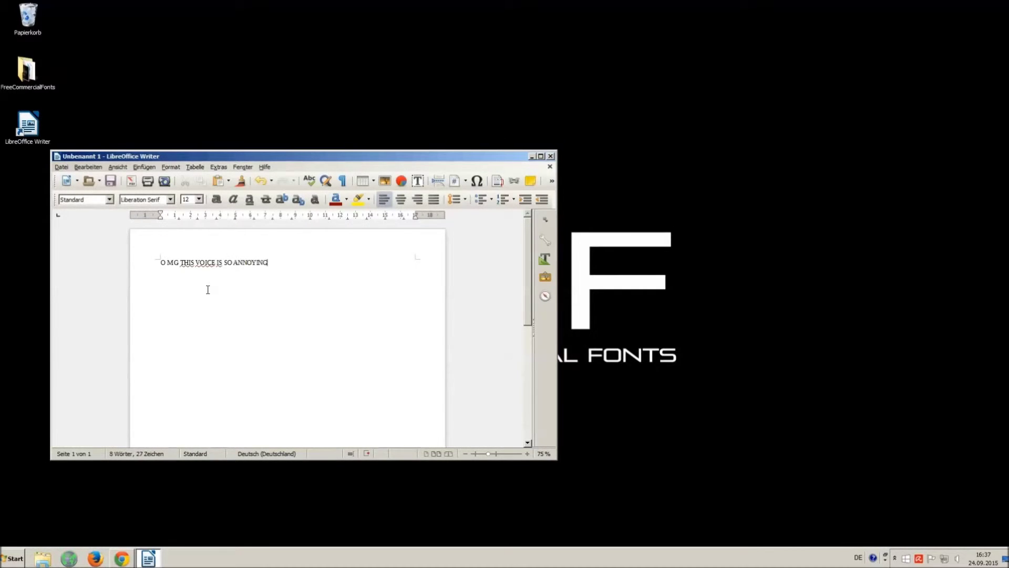
type("!!")
type(":")
Select the whole typed sentence and bring up the installed font list to replace Liberation Serif.
left_click_drag(301, 293, 63, 221)
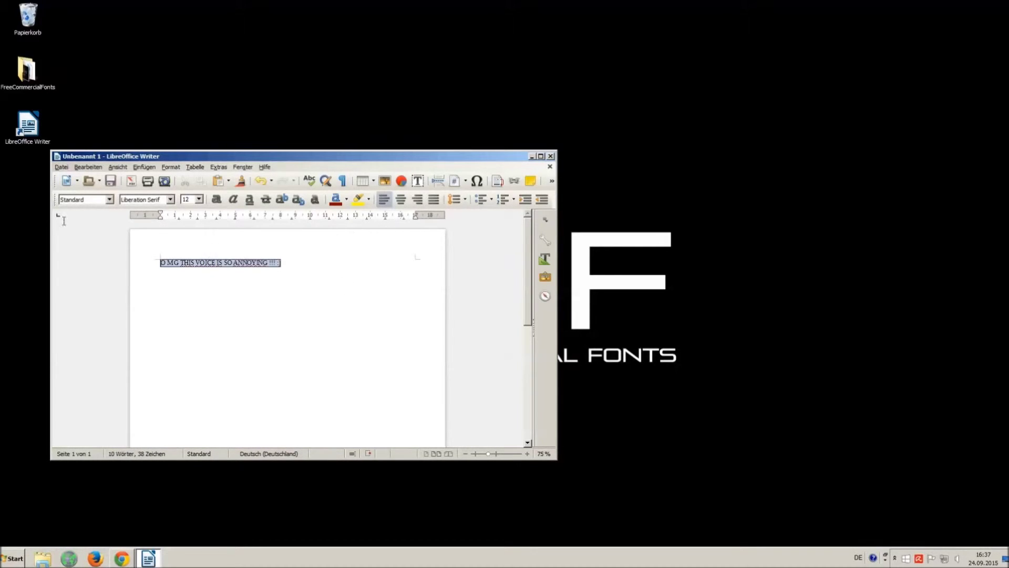
double_click(141, 200)
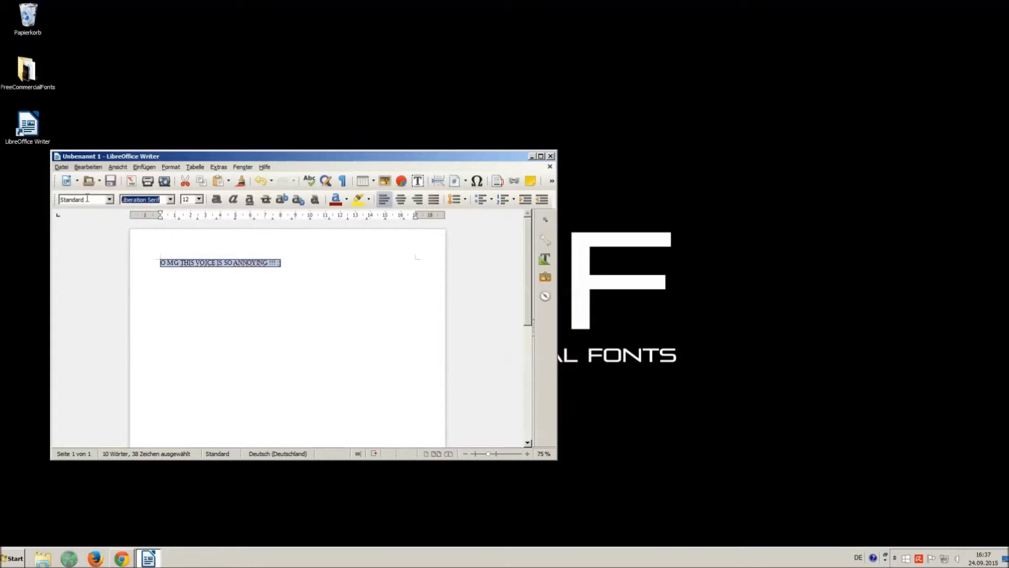
type("Va")
type("pi")
left_click(170, 199)
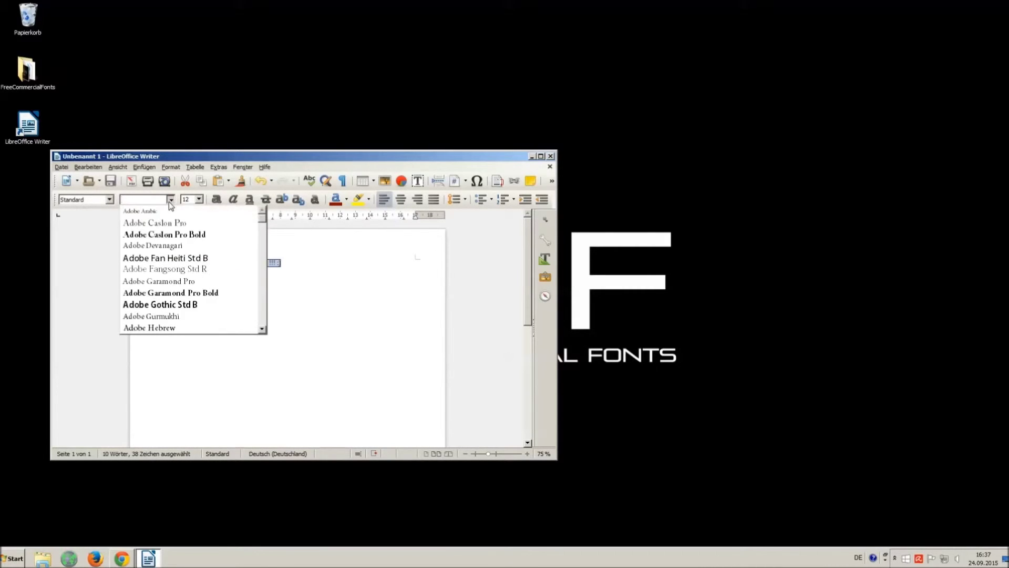
left_click_drag(265, 225, 270, 308)
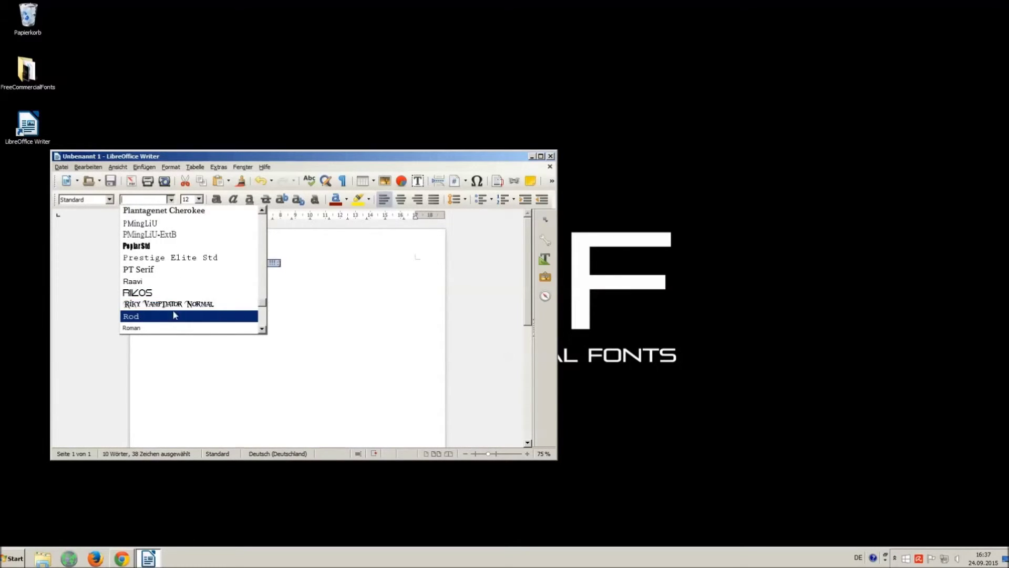
Set the sentence in Riky Vampdator Normal at size 16.
left_click(152, 306)
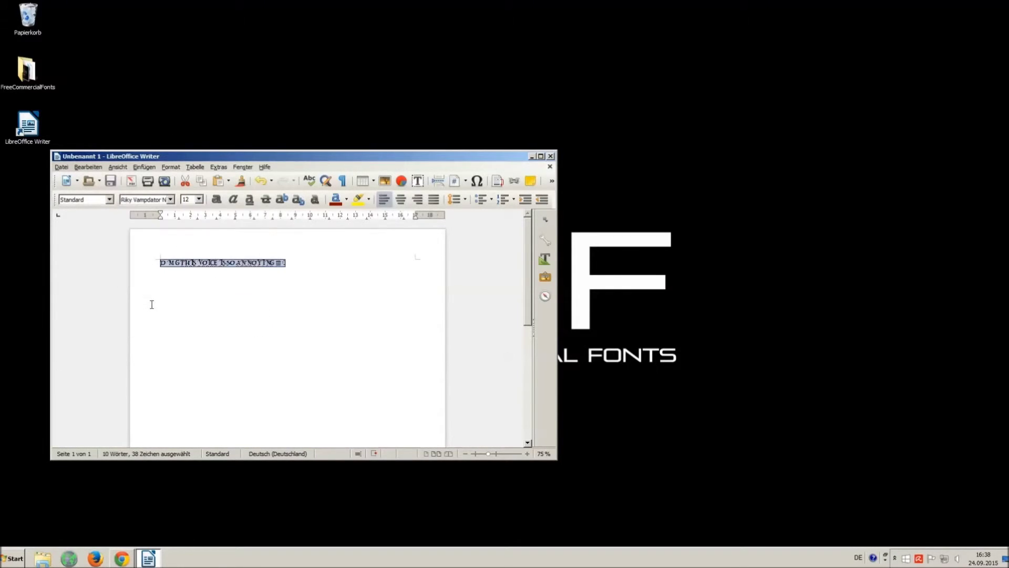
left_click(199, 199)
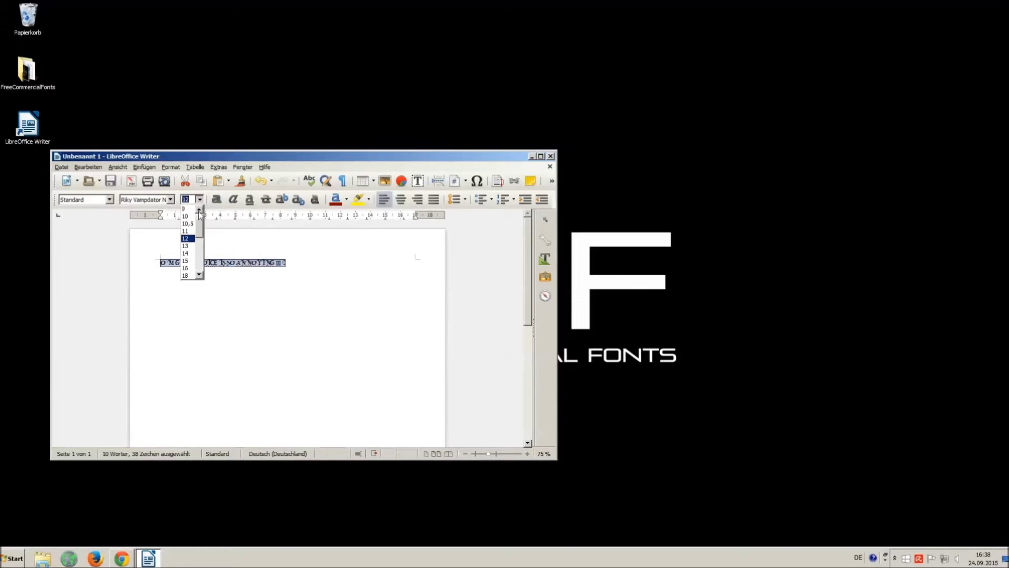
left_click(190, 268)
left_click(318, 291)
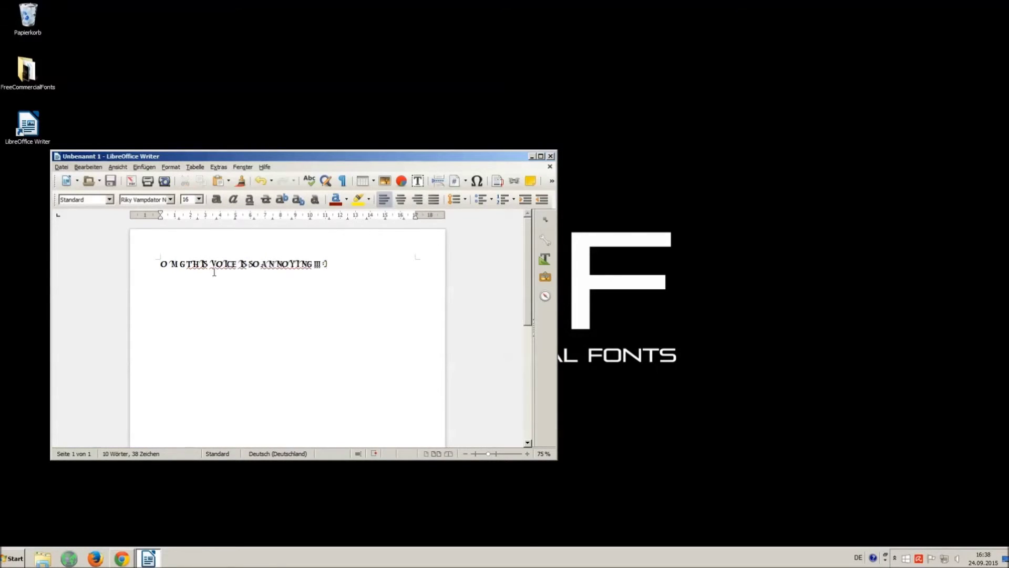
Insert extra spaces between the words of the sentence and reselect the whole line.
left_click(187, 264)
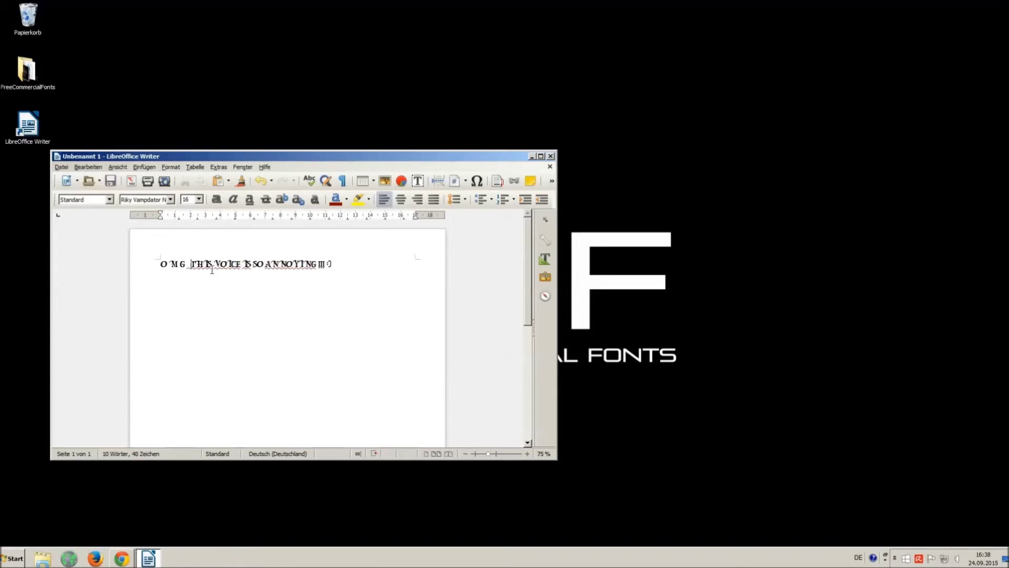
left_click(212, 264)
left_click(253, 264)
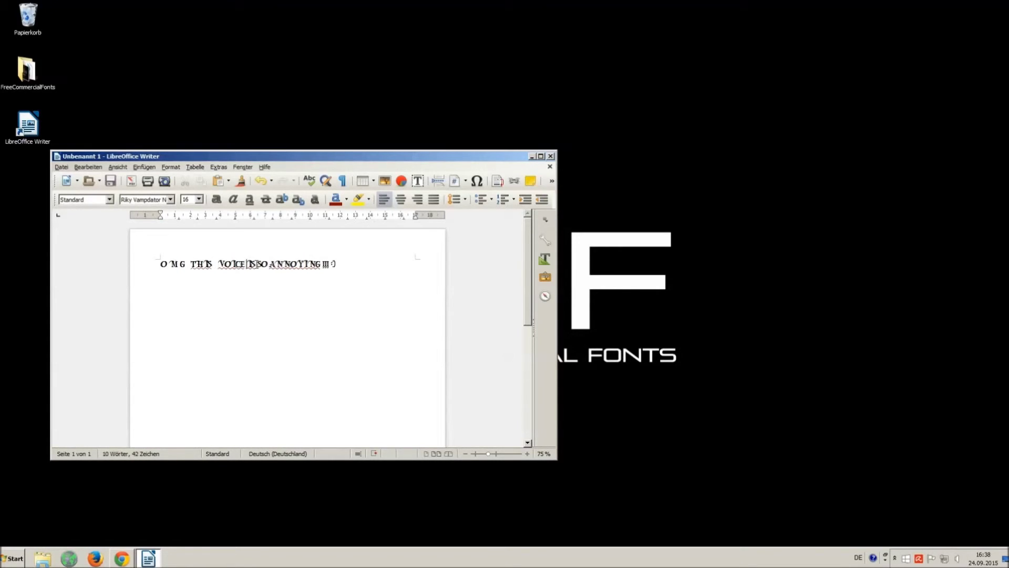
left_click(260, 264)
left_click(276, 263)
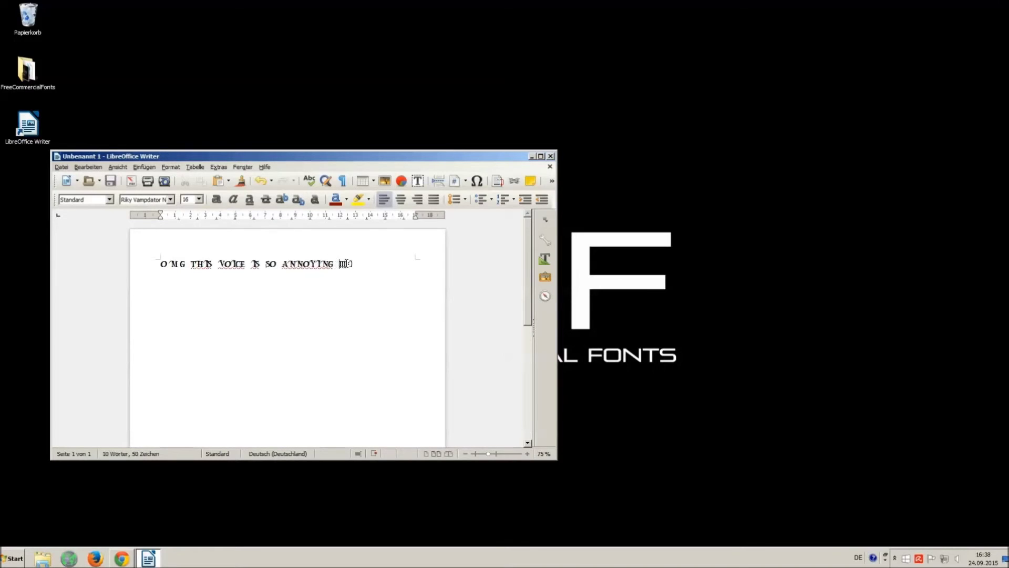
left_click(344, 264)
left_click_drag(379, 265, 154, 241)
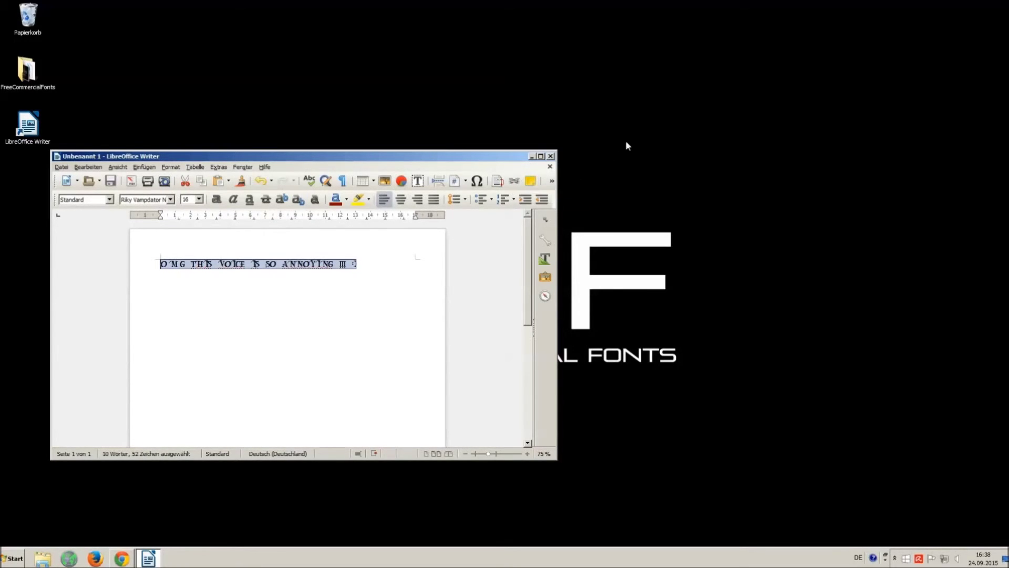
Close the Writer document with Nicht speichern and return to the YouTube video in Chrome.
left_click(552, 156)
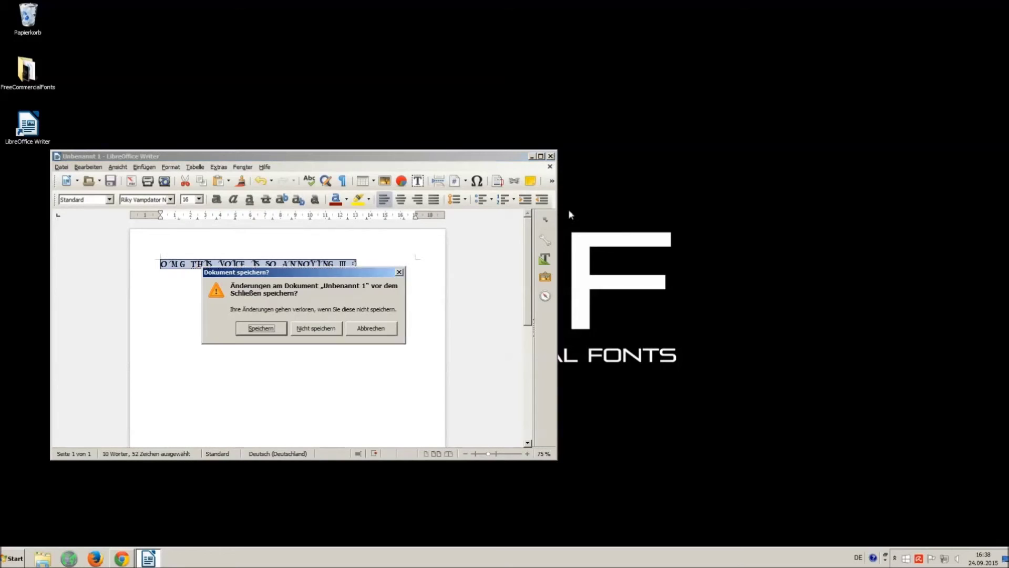
left_click(303, 330)
left_click(122, 560)
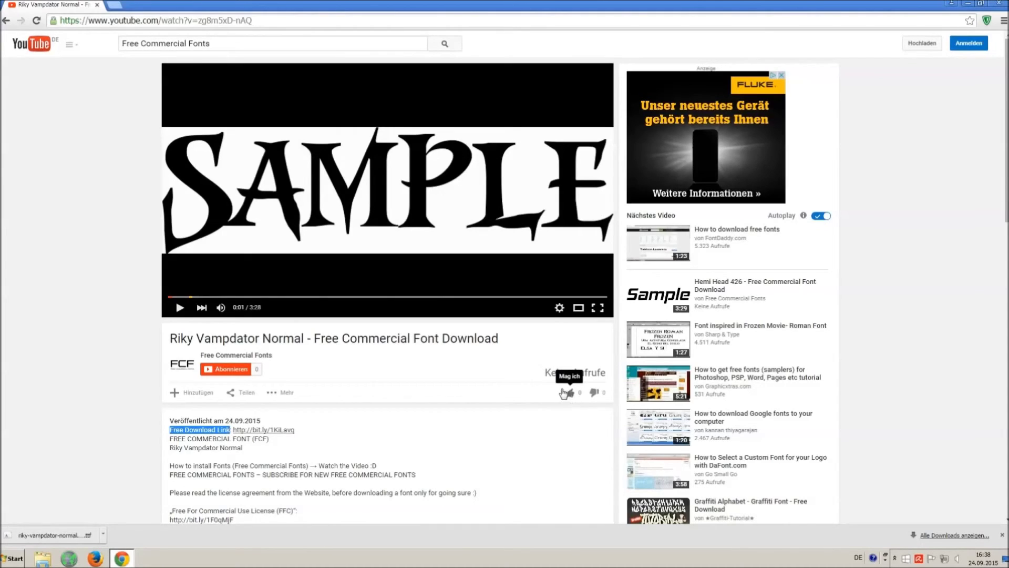
Dismiss Chrome's downloads bar and highlight the Disfigure music credits in the video description.
left_click(566, 395)
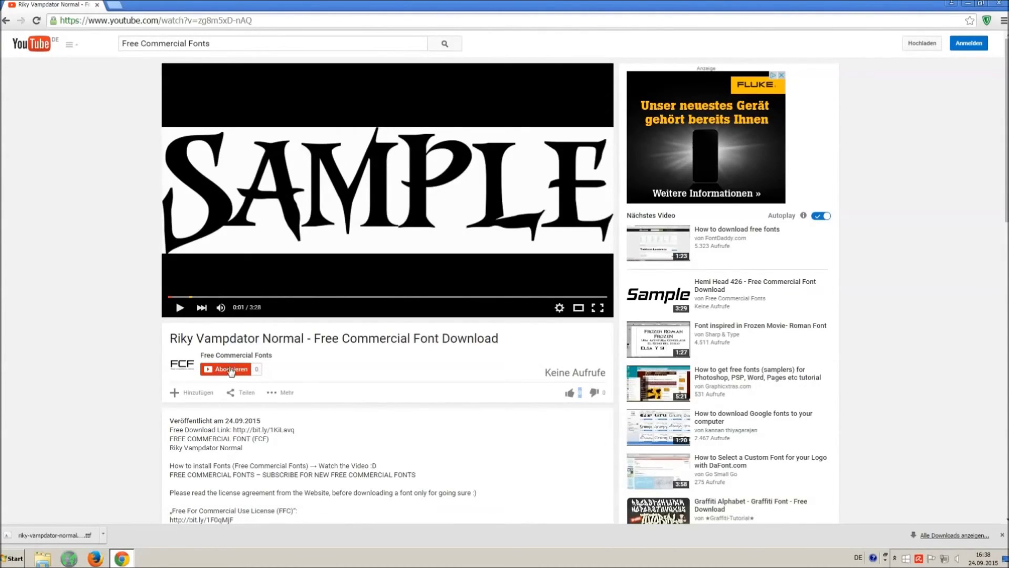
left_click(1002, 536)
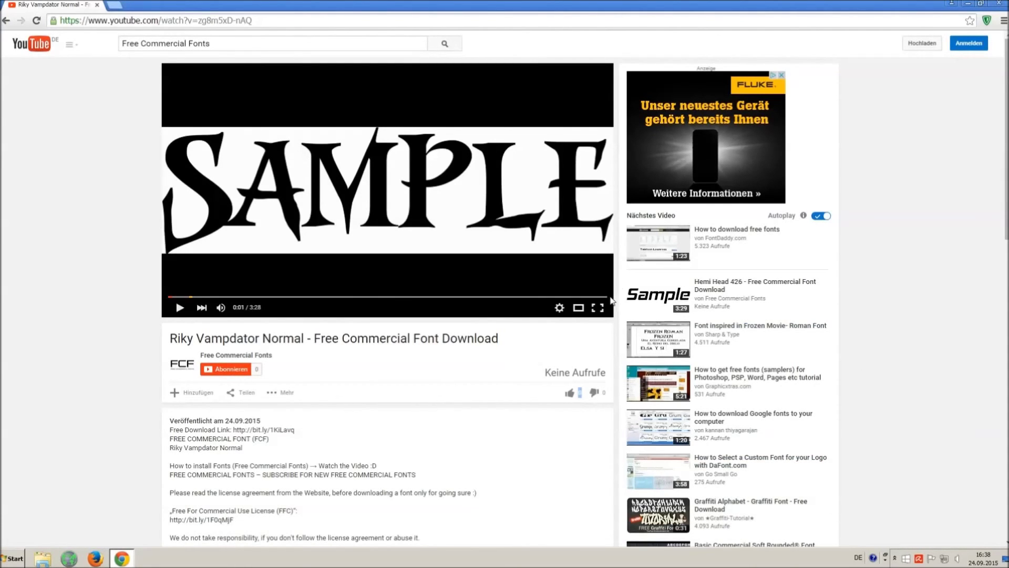
scroll(309, 350, "down", 2)
scroll(310, 351, "down", 1)
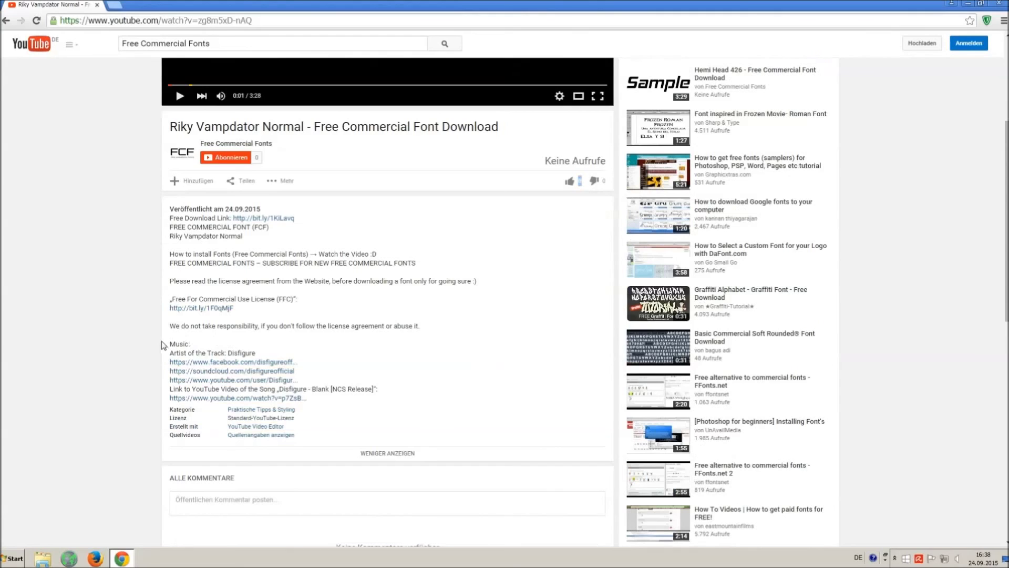
left_click_drag(172, 337, 372, 399)
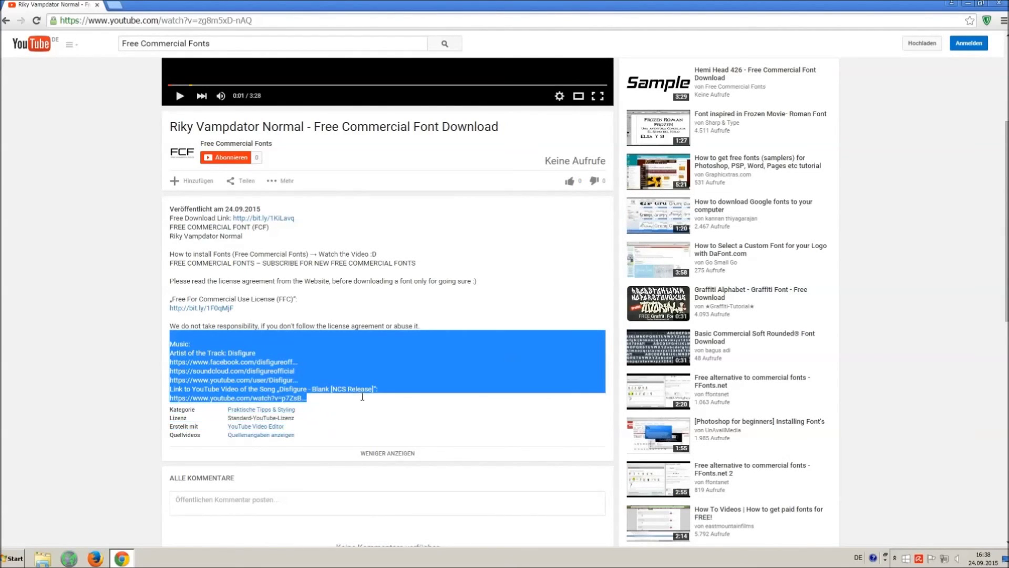